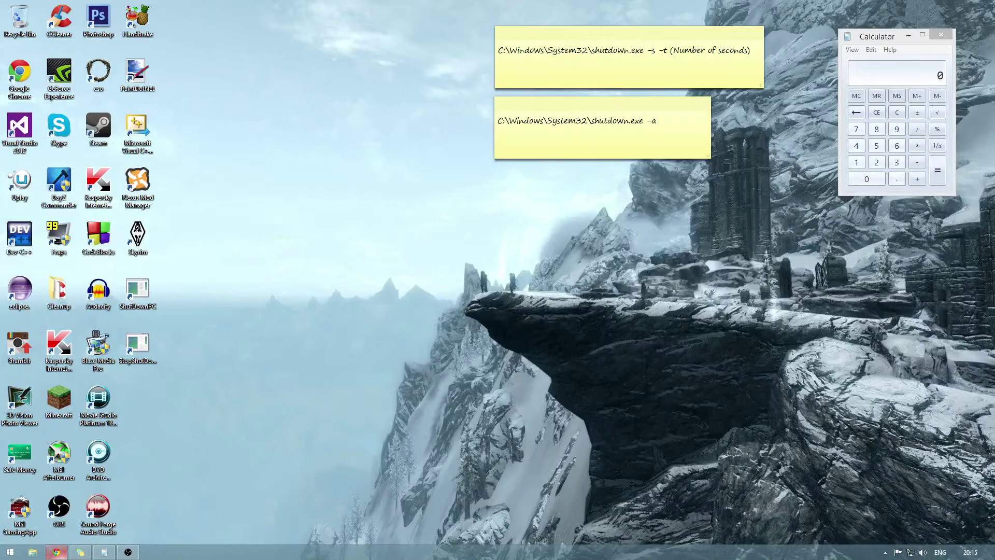
Restore the Chrome window showing the YouTube upload at 4%.
click(56, 552)
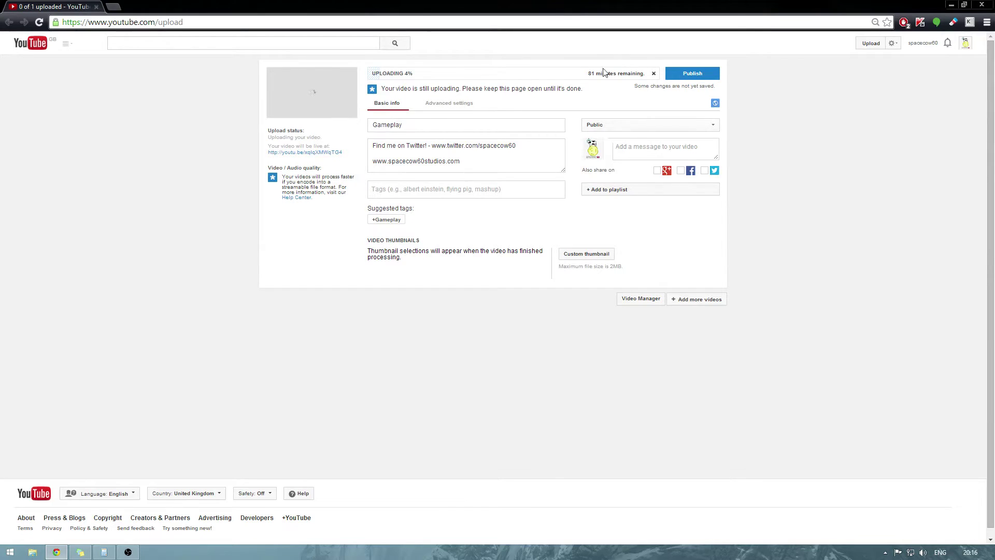
Check the date and time in the taskbar clock calendar, then close it.
click(971, 552)
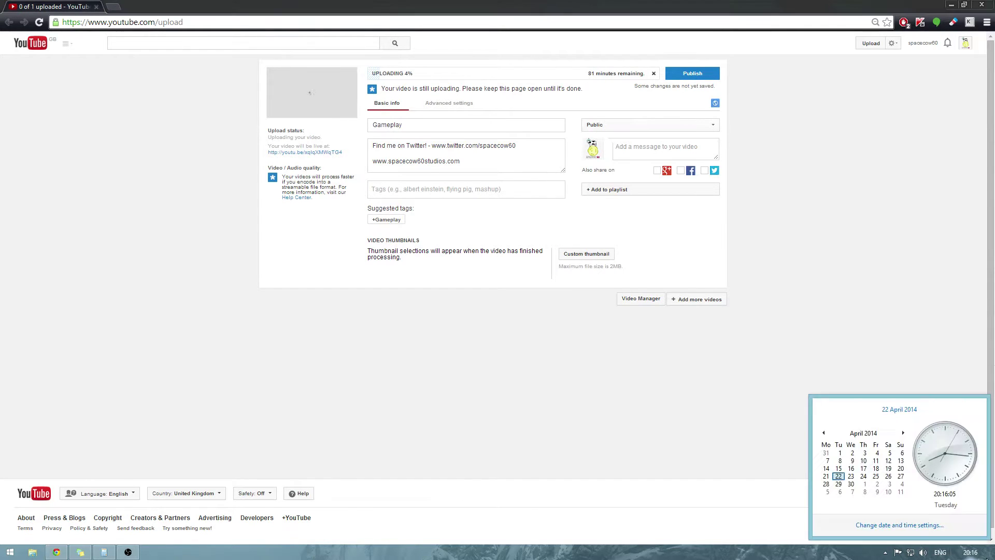
click(971, 553)
mouse_move(994, 1)
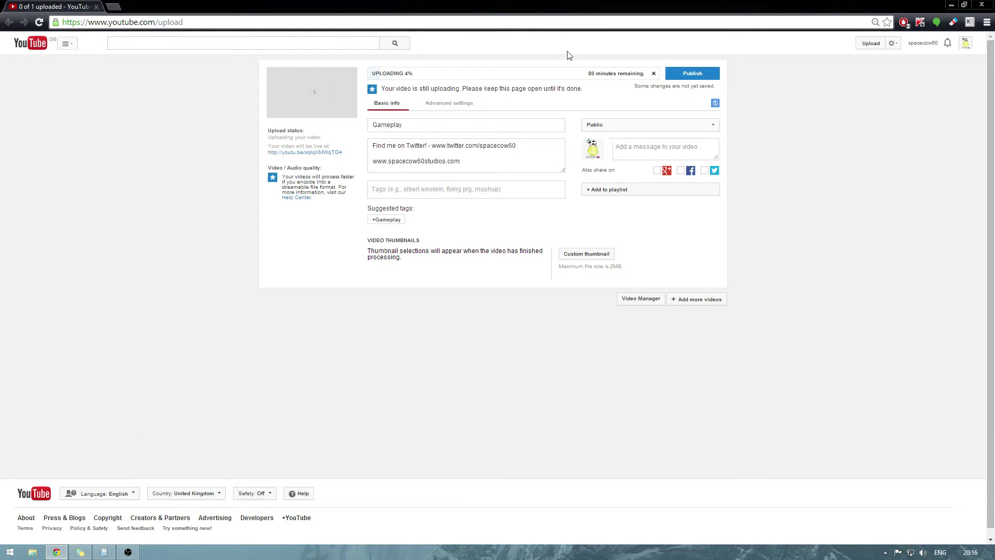
Reveal the desktop and bring up its context menu to add a new item.
key(super+d)
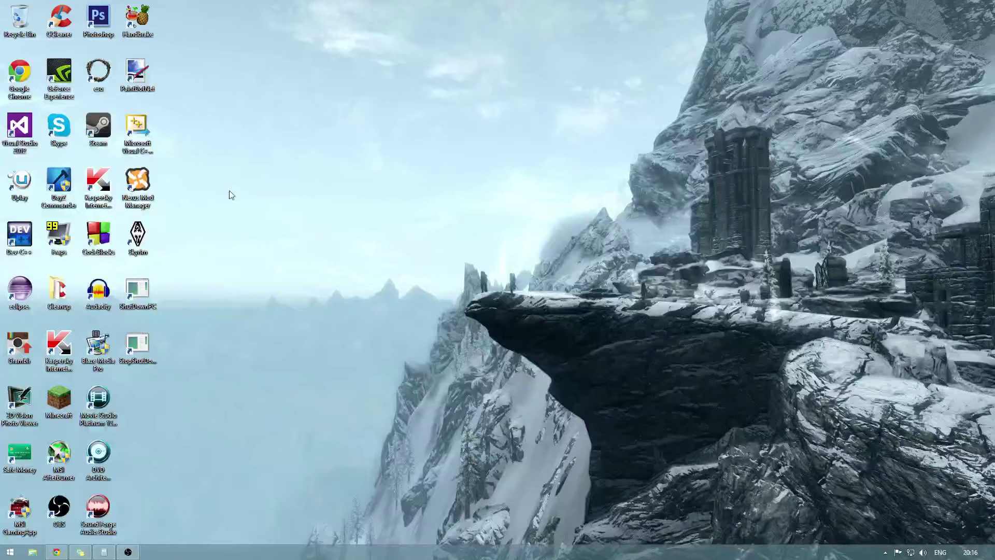
drag(378, 156, 606, 395)
right_click(432, 256)
click(425, 259)
right_click(447, 216)
mouse_move(498, 309)
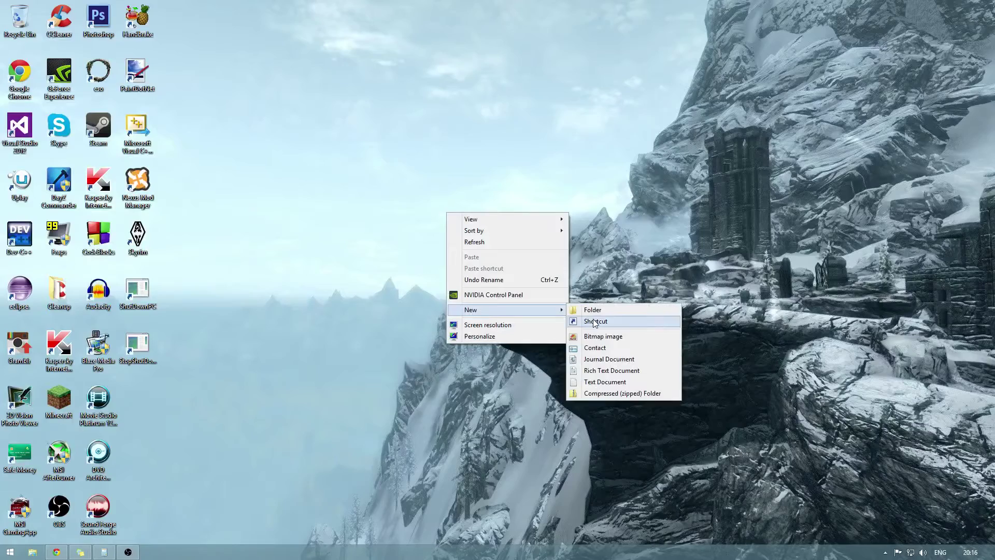
Start a new desktop shortcut and arrange its wizard beside the sticky notes.
click(596, 321)
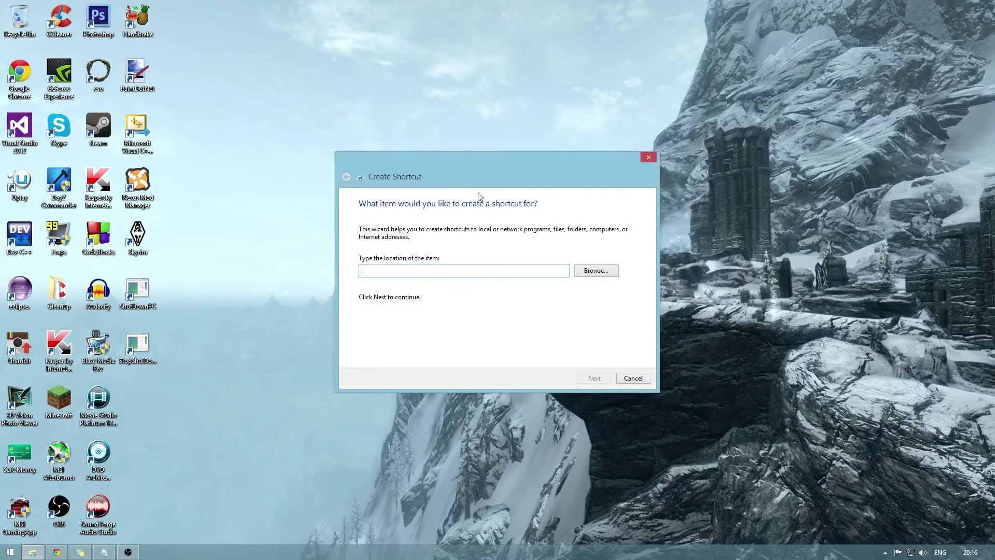
mouse_move(511, 176)
mouse_down()
mouse_move(353, 52)
mouse_move(367, 66)
mouse_up()
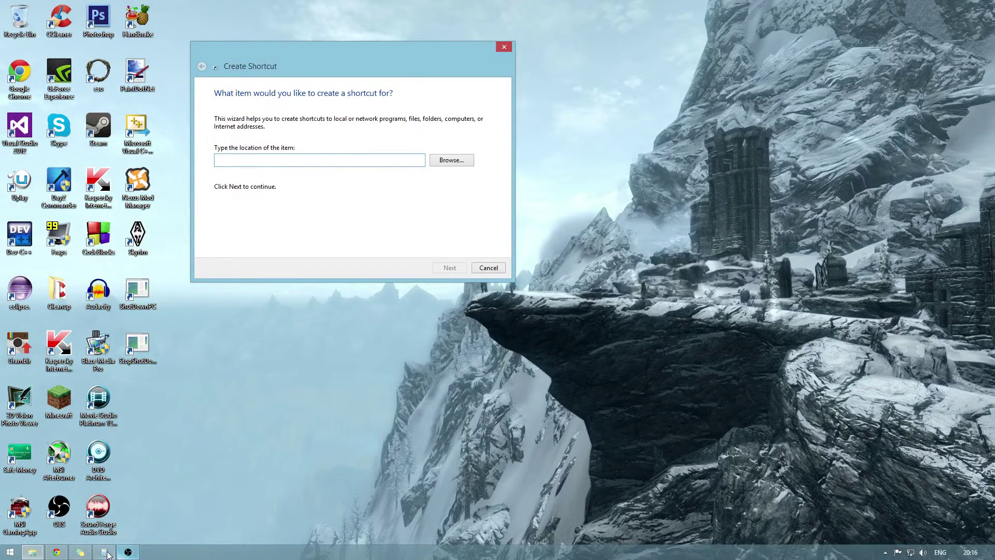
click(81, 553)
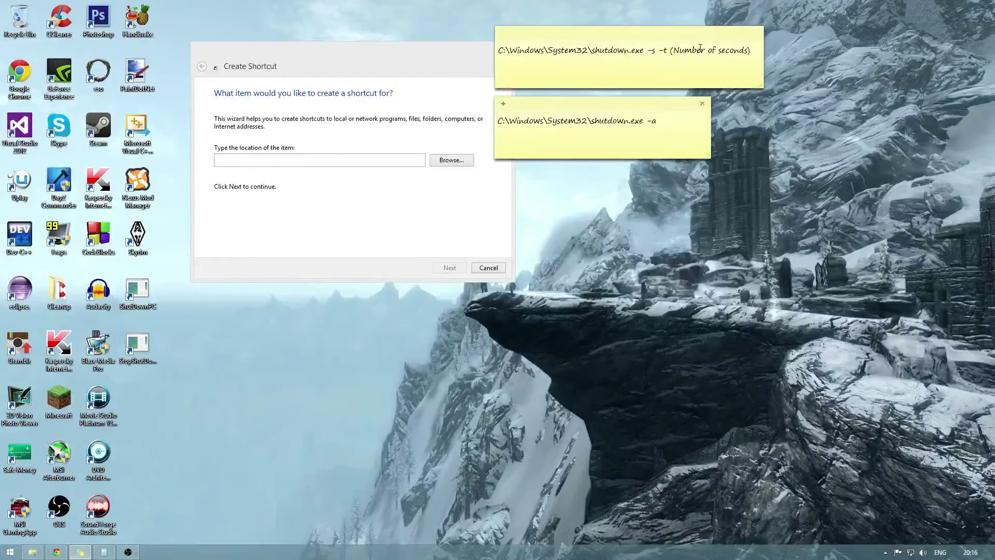
drag(391, 53, 409, 180)
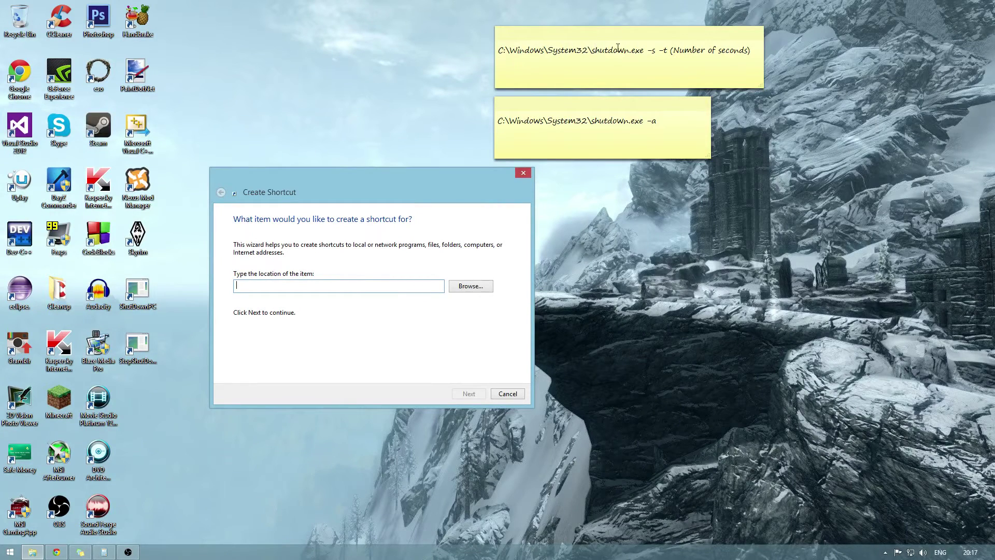
Copy 'shutdown.exe -s -t' from the top sticky note into the location box.
click(673, 50)
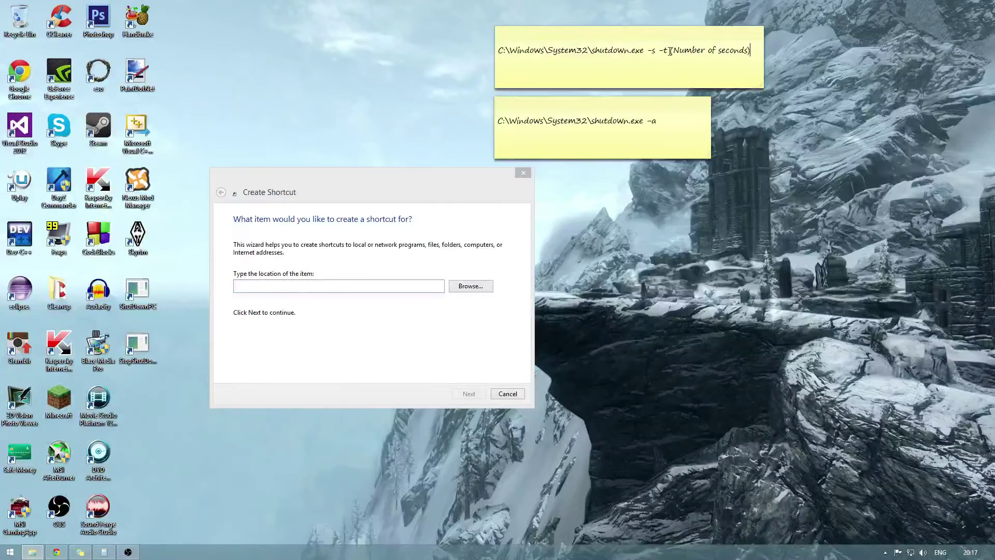
drag(667, 50, 464, 57)
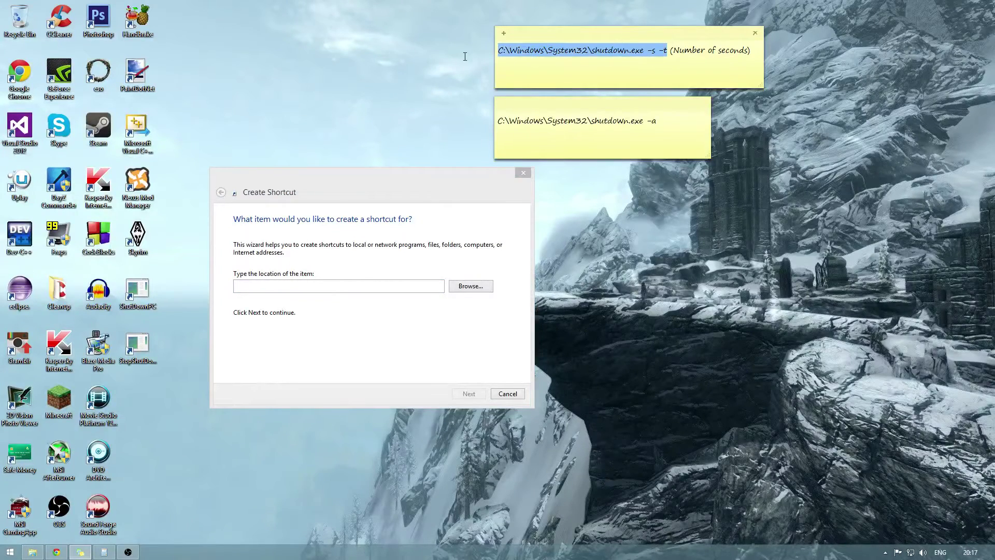
click(349, 286)
key(ctrl+v)
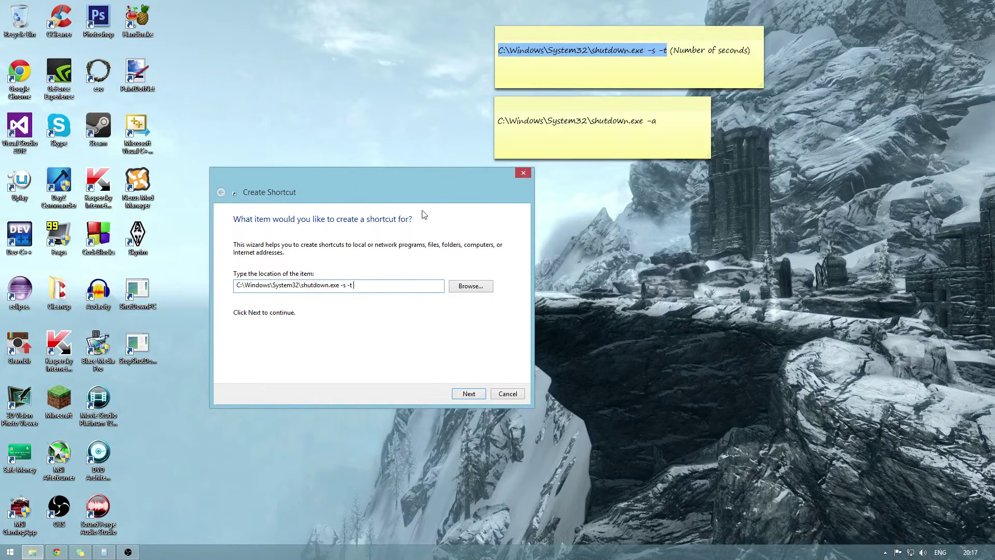
mouse_move(80, 552)
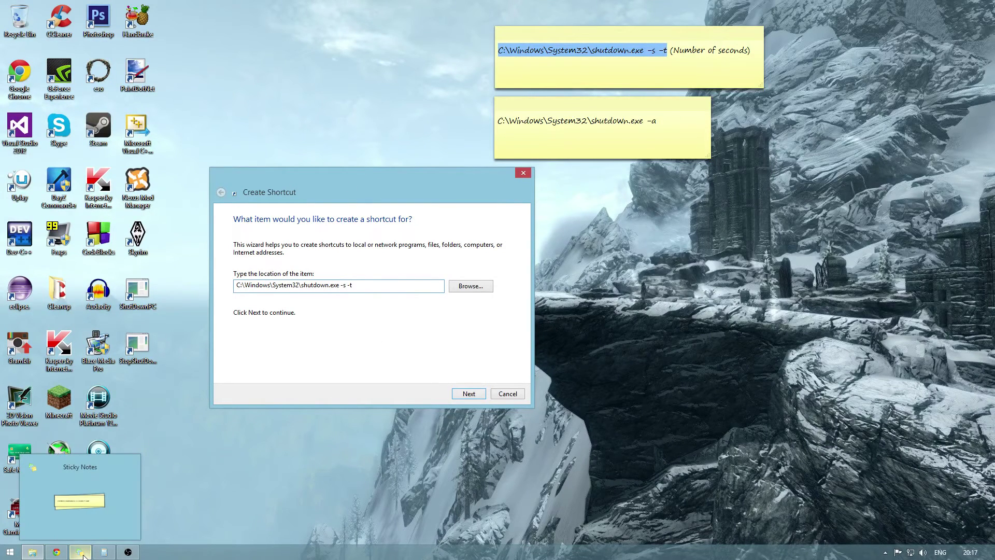
Compute 76 × 60 in Calculator.
click(104, 552)
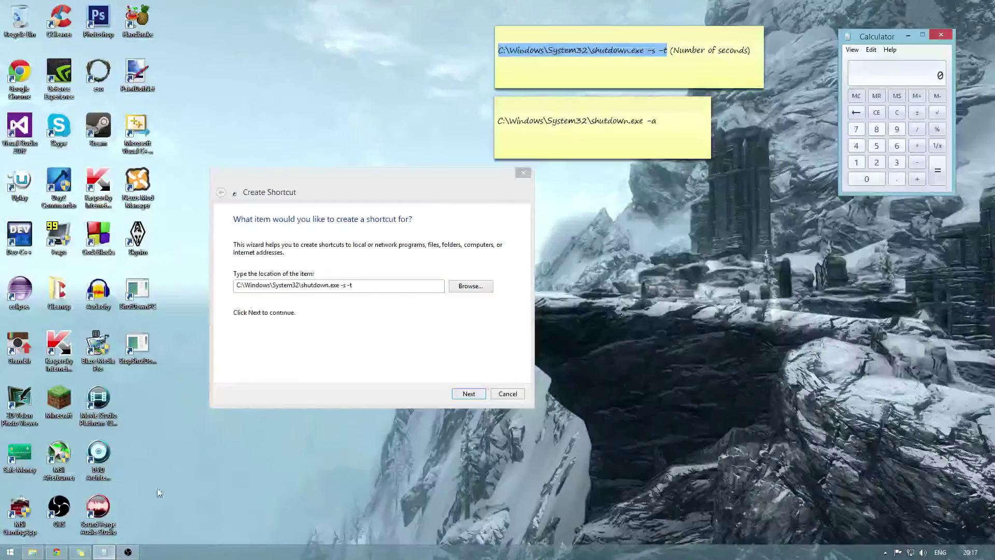
click(56, 552)
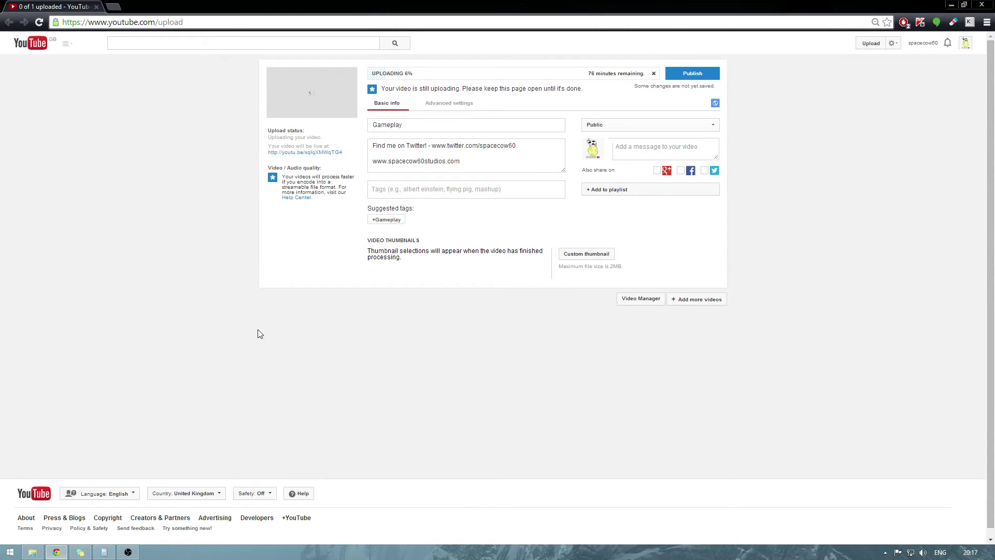
click(104, 552)
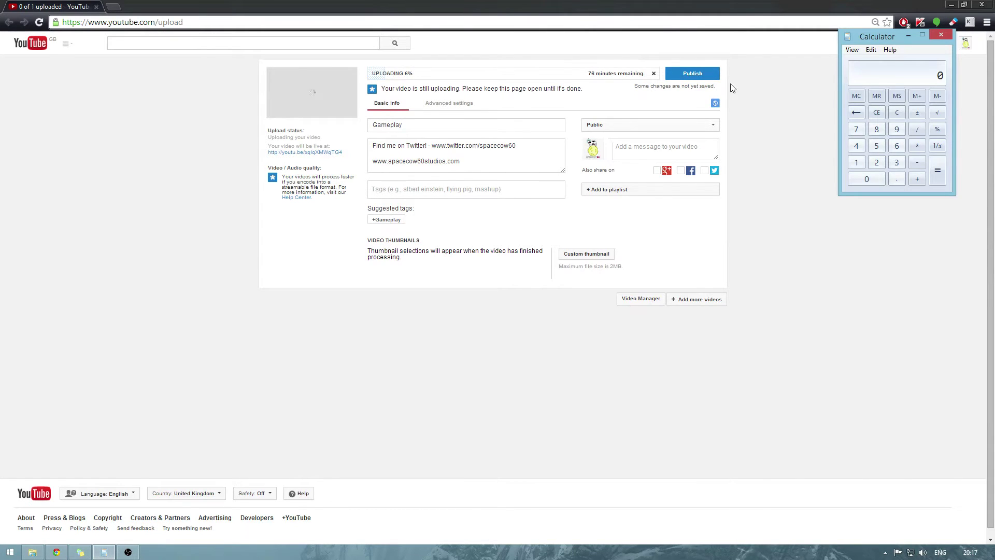
click(856, 130)
click(896, 146)
click(917, 147)
click(896, 146)
click(866, 179)
click(938, 169)
drag(880, 37, 710, 51)
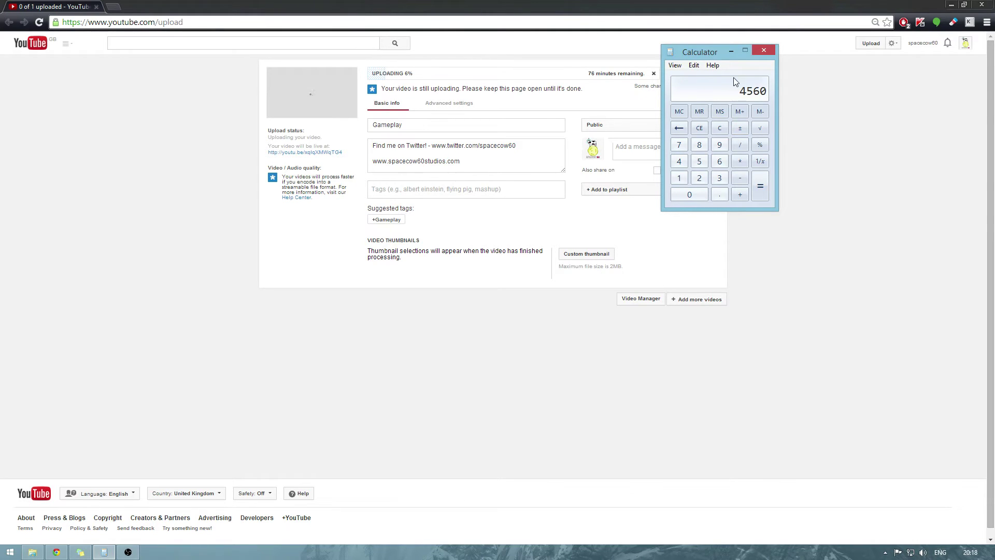
mouse_move(730, 52)
mouse_down()
mouse_move(755, 50)
mouse_move(739, 22)
mouse_move(696, 106)
mouse_up()
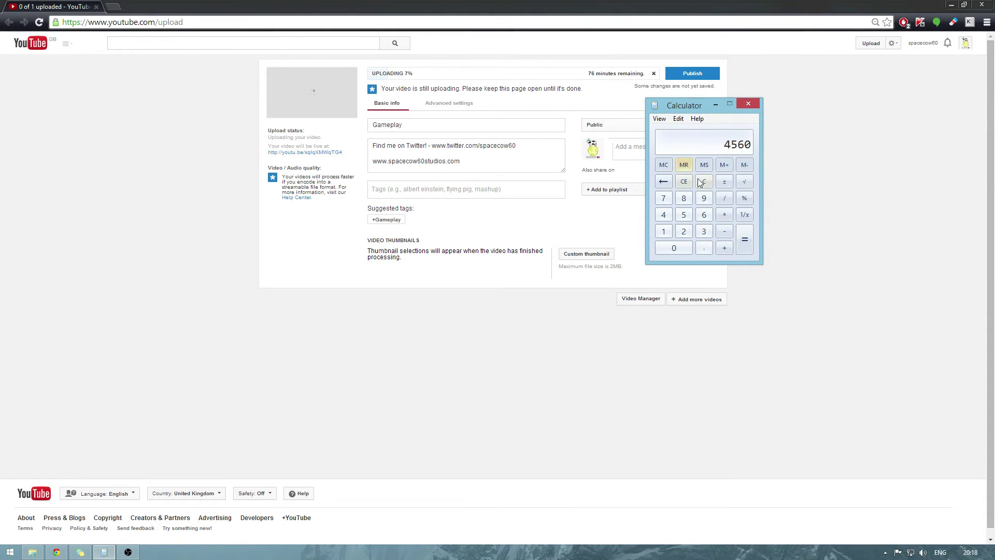
Clear Calculator and compute 96 × 60 = 5760.
click(703, 181)
drag(696, 105, 747, 62)
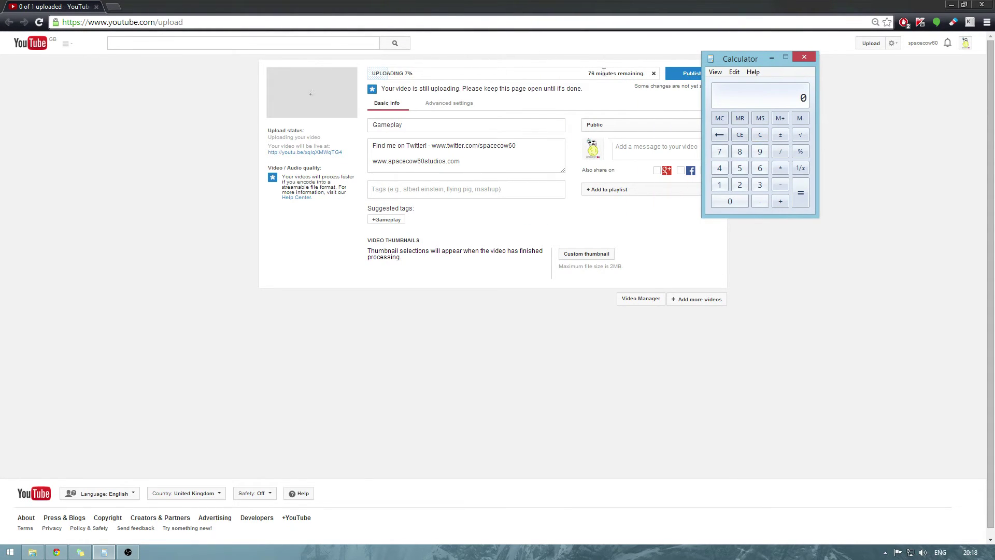
click(759, 151)
click(760, 168)
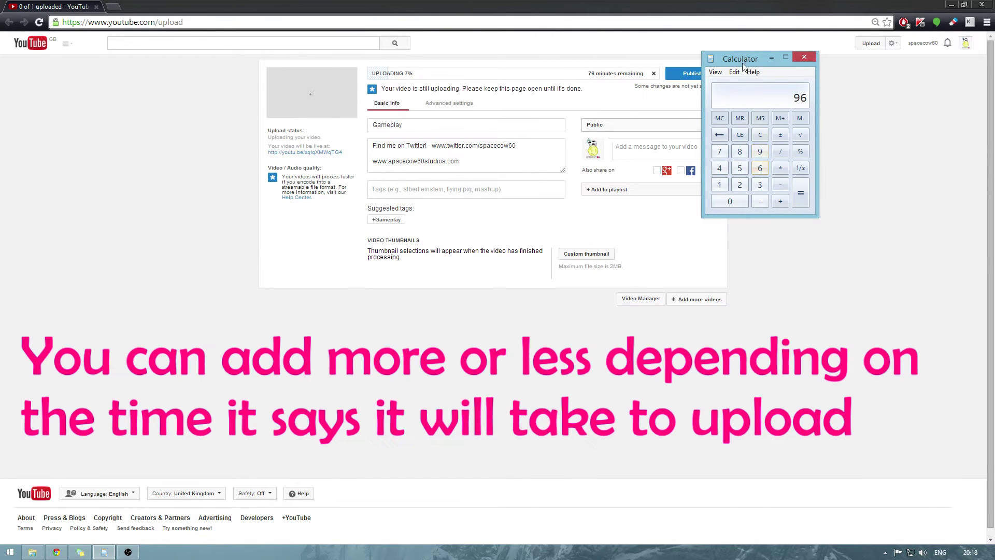
mouse_move(750, 61)
mouse_down()
mouse_move(2, 246)
mouse_move(756, 214)
mouse_move(780, 68)
mouse_move(827, 107)
mouse_move(780, 62)
mouse_up()
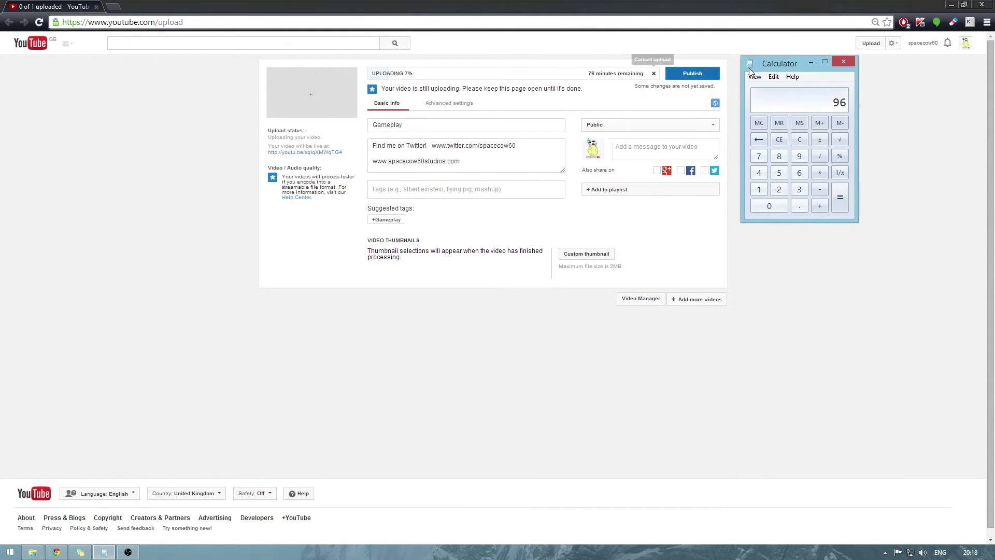
click(820, 172)
click(770, 205)
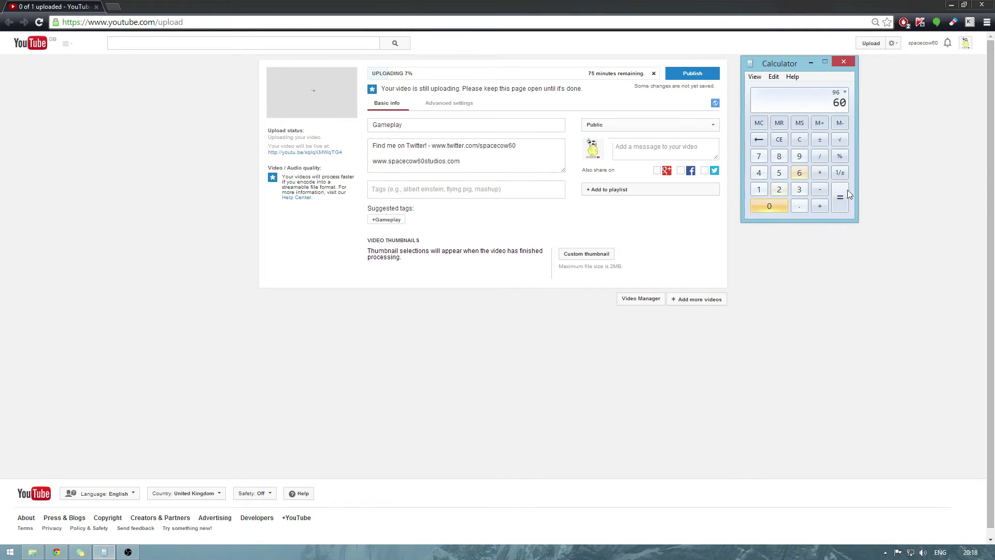
click(839, 200)
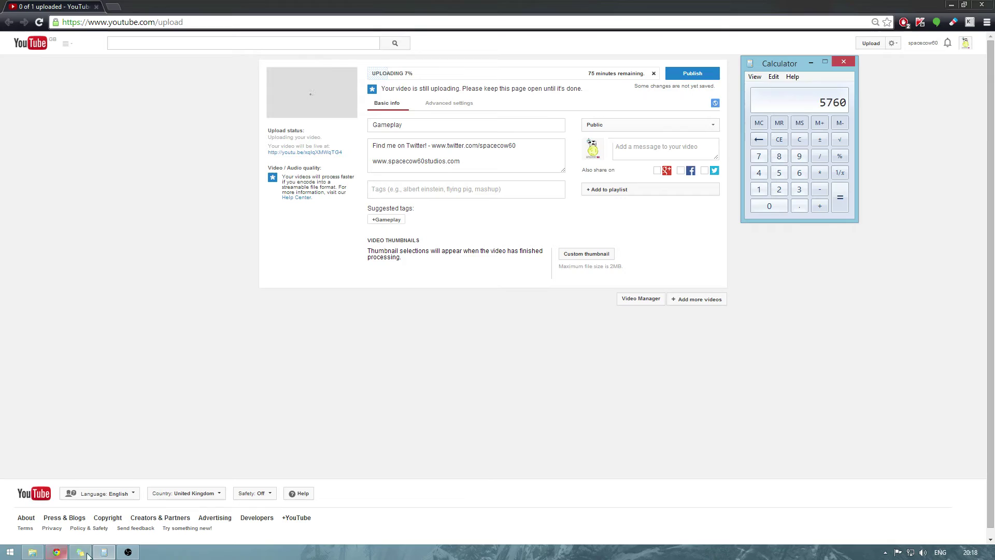
Check the 5760 result, then return to the wizard's location field.
click(56, 553)
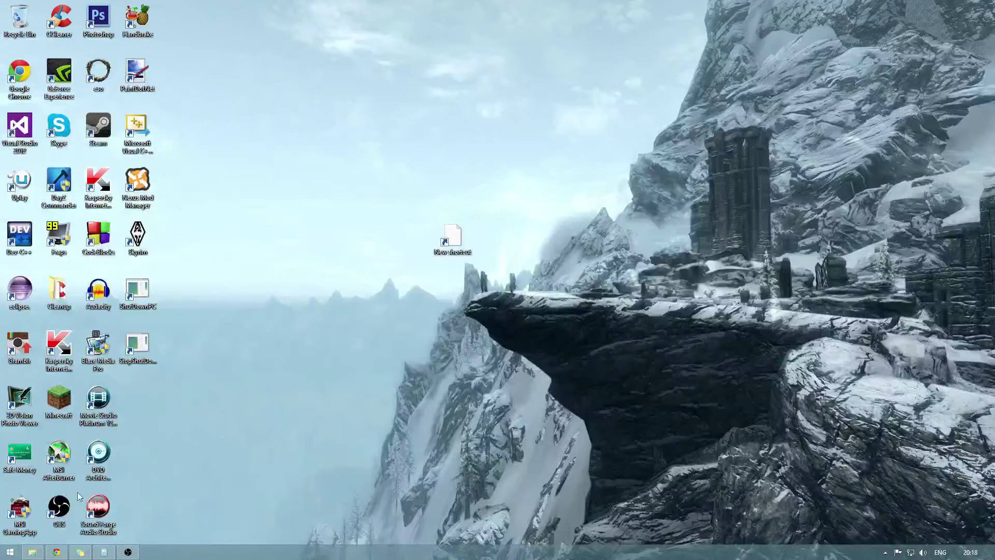
click(32, 552)
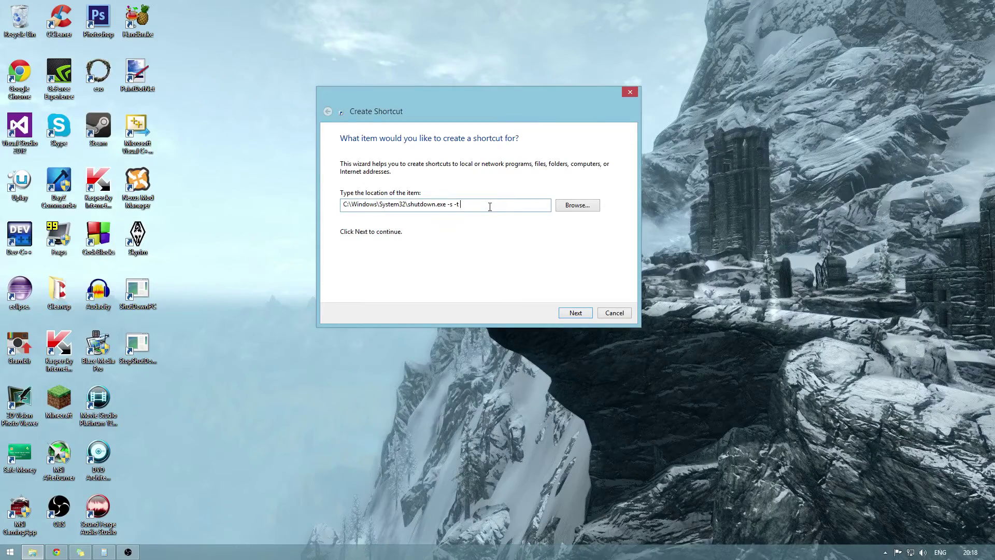
click(106, 552)
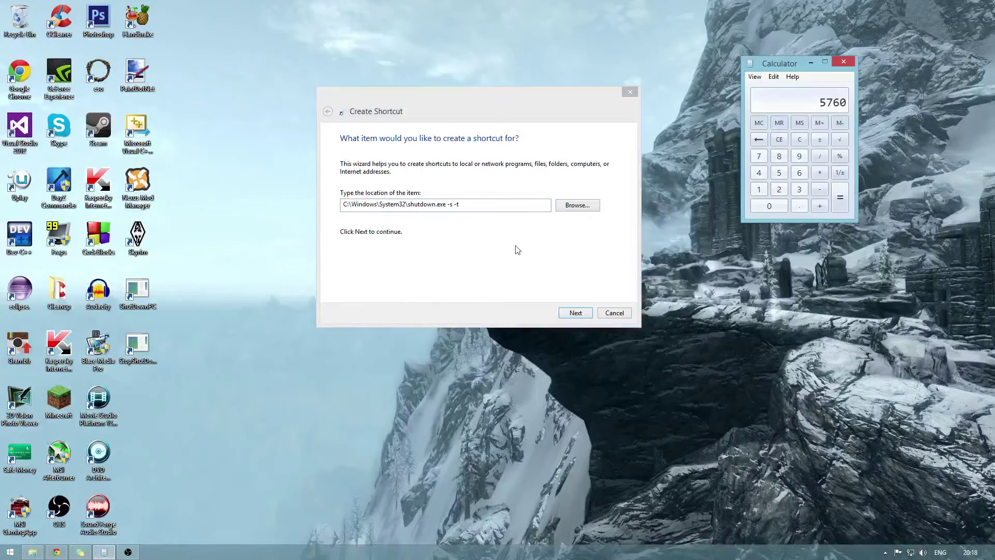
click(517, 249)
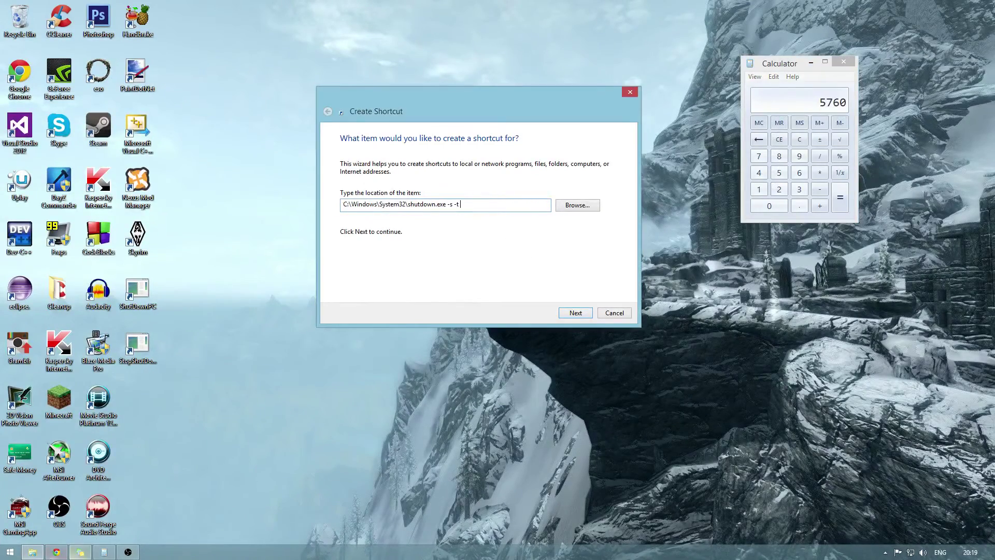
click(56, 552)
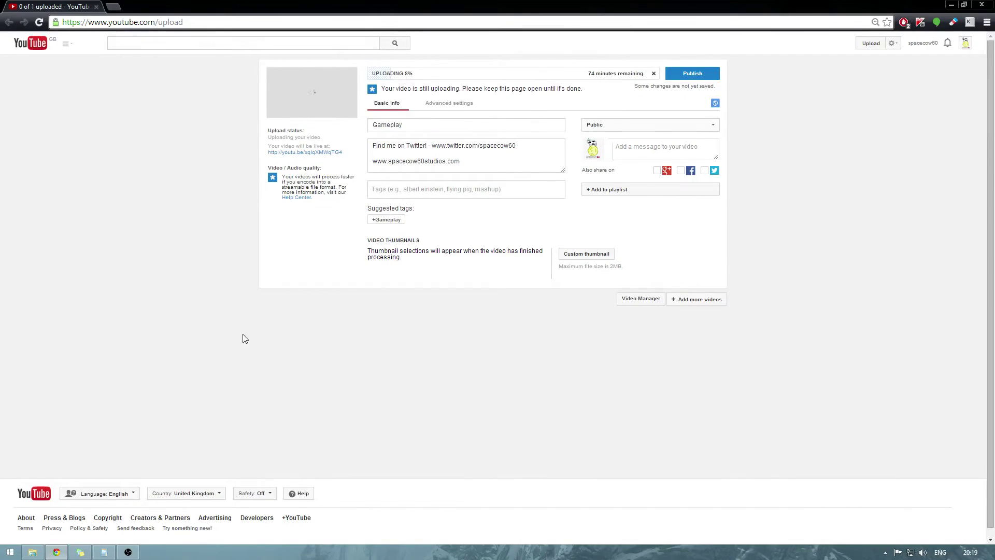
click(56, 552)
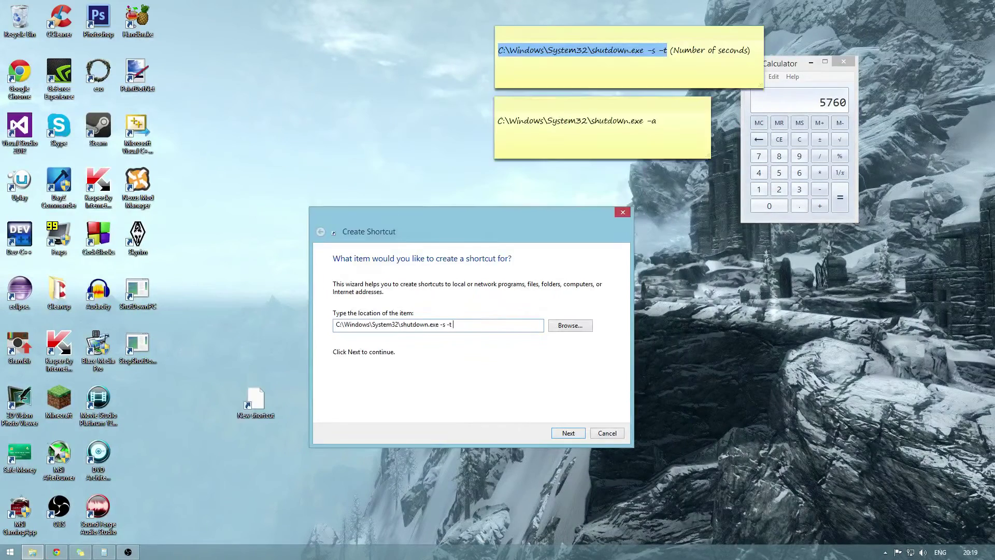
text(5760)
Keep the name 'shutdown' and finish the shortcut.
click(568, 432)
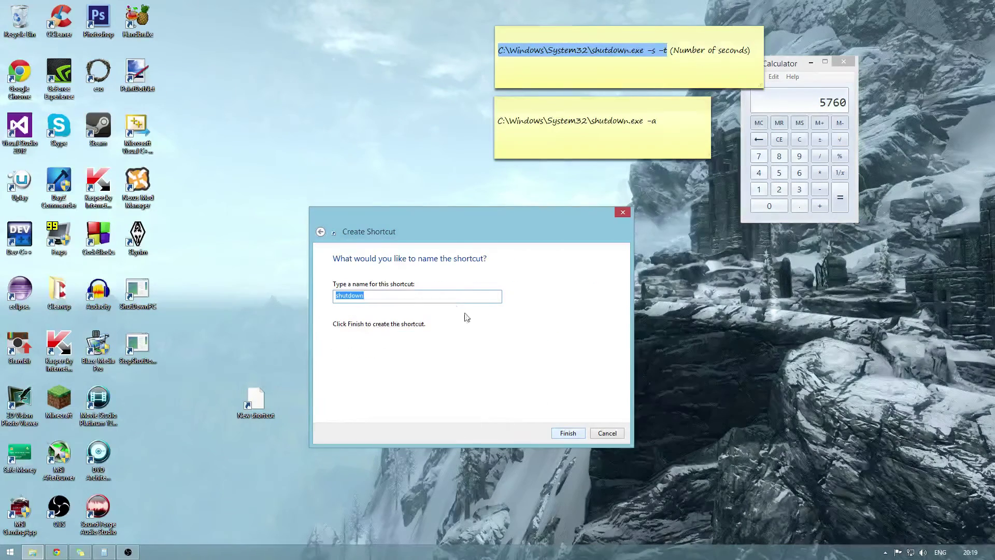
click(408, 294)
click(569, 433)
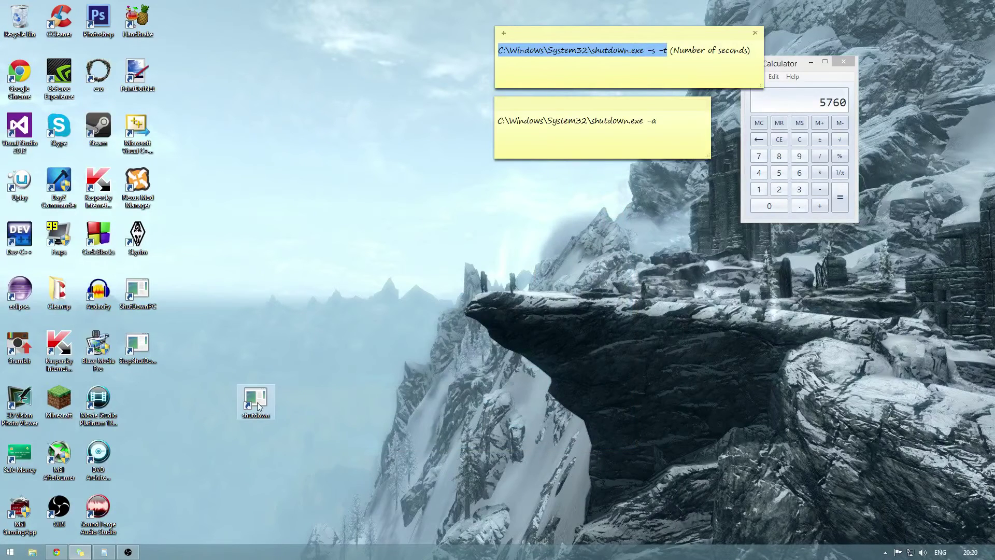
Move the shutdown shortcut near the top of the desktop.
drag(257, 402, 296, 129)
drag(241, 79, 392, 248)
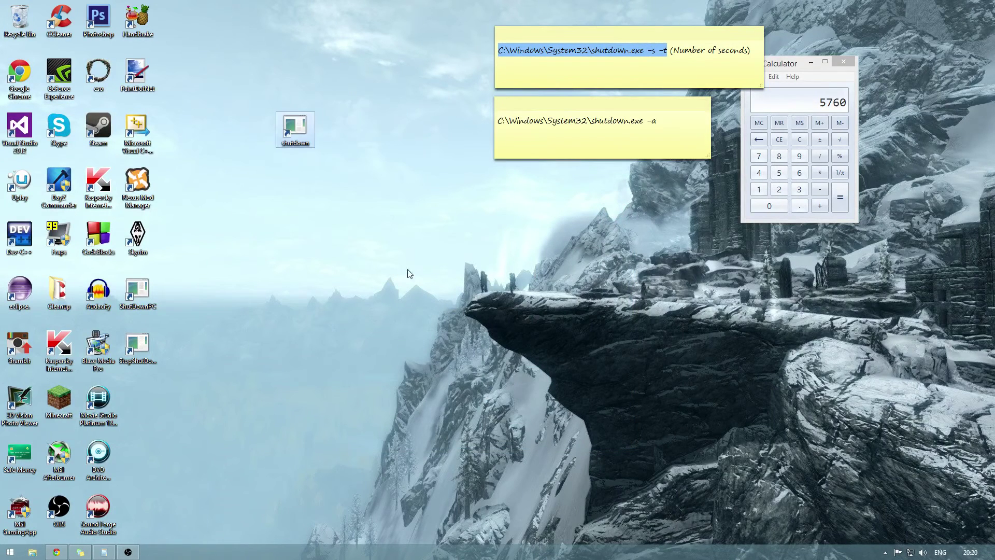
click(343, 203)
Select the shutdown.exe -a command in the second note, then run the shutdown shortcut.
click(626, 74)
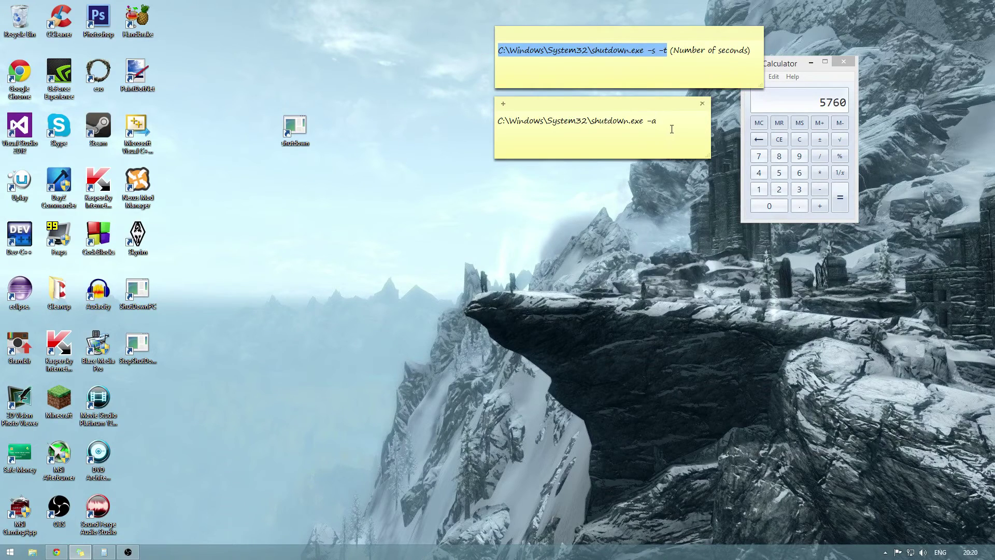
drag(669, 122, 483, 122)
click(478, 202)
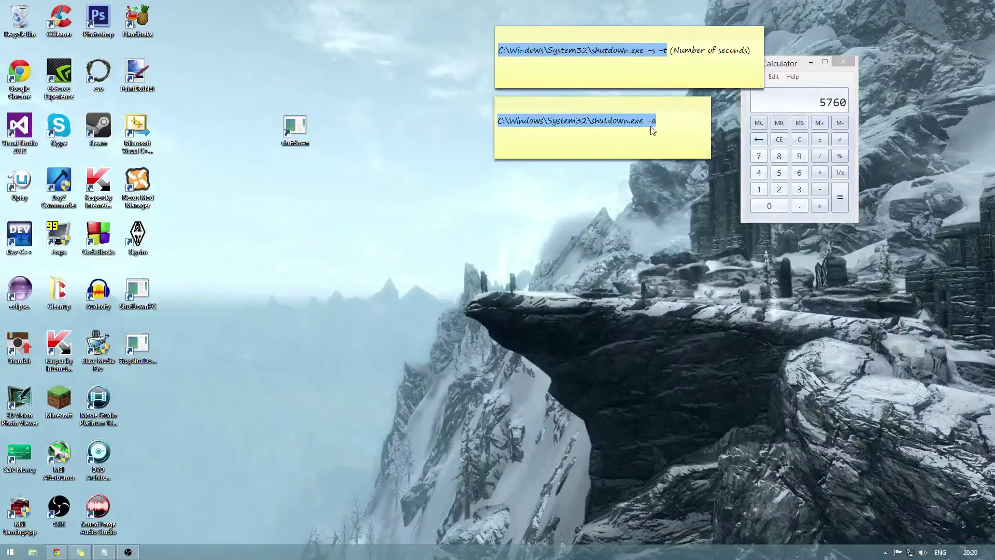
click(600, 121)
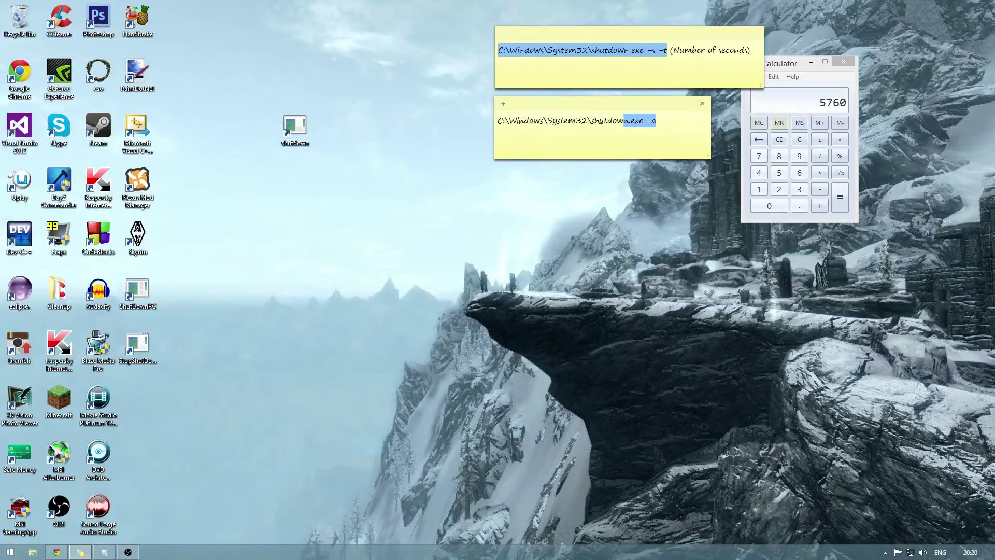
drag(658, 121, 497, 121)
key(ctrl+c)
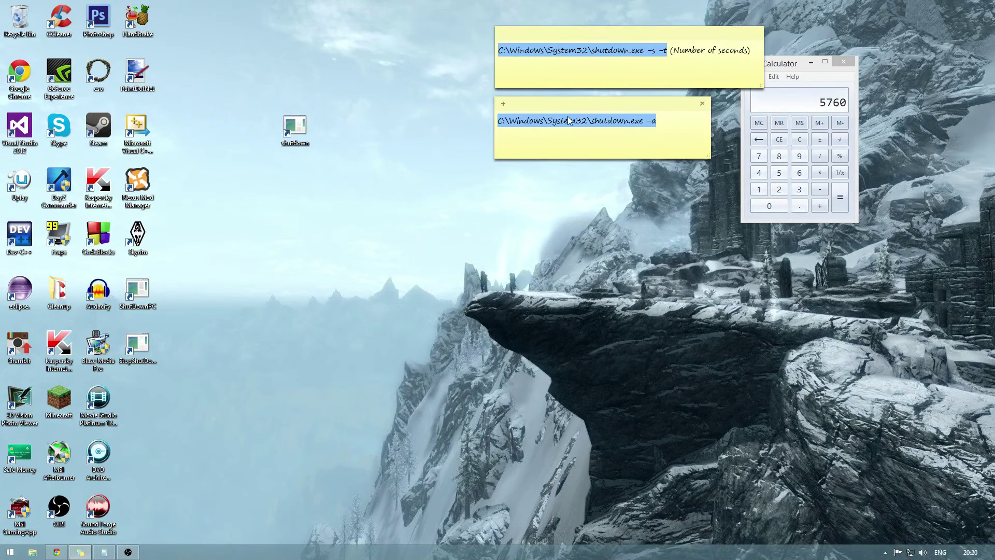
click(334, 213)
click(603, 131)
click(287, 241)
double_click(295, 128)
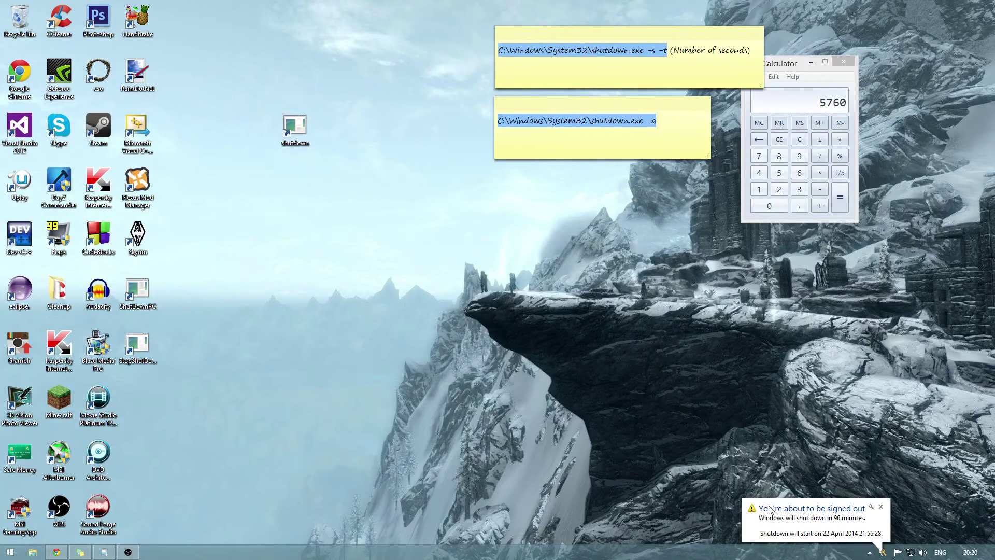
Start a new shortcut with C:\Windows\System32\shutdown.exe -a as its location.
right_click(286, 170)
mouse_move(346, 267)
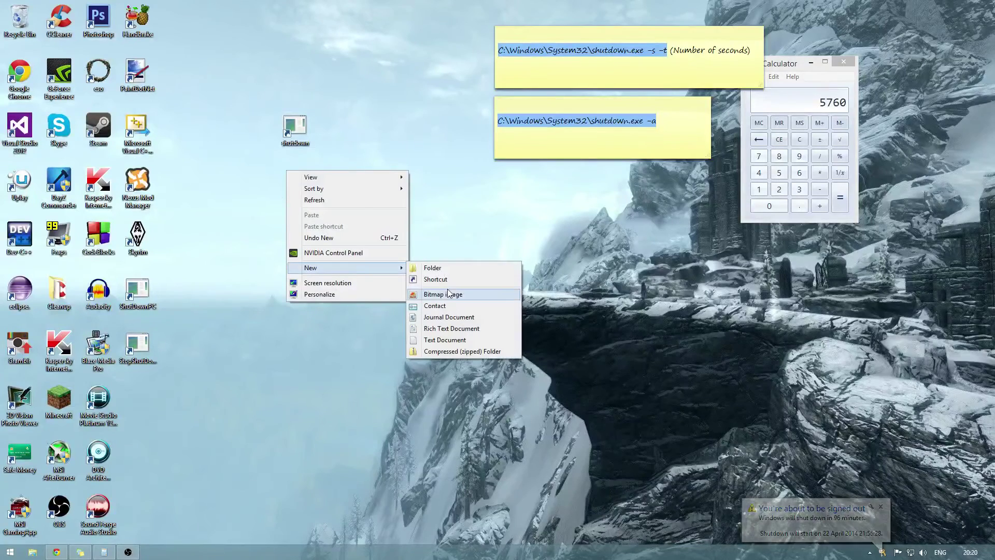
click(449, 282)
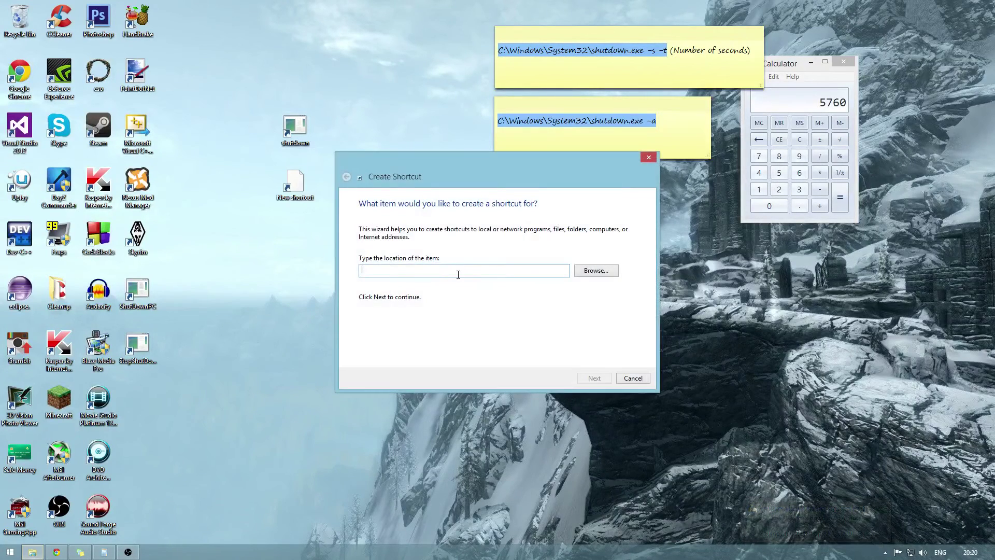
click(691, 127)
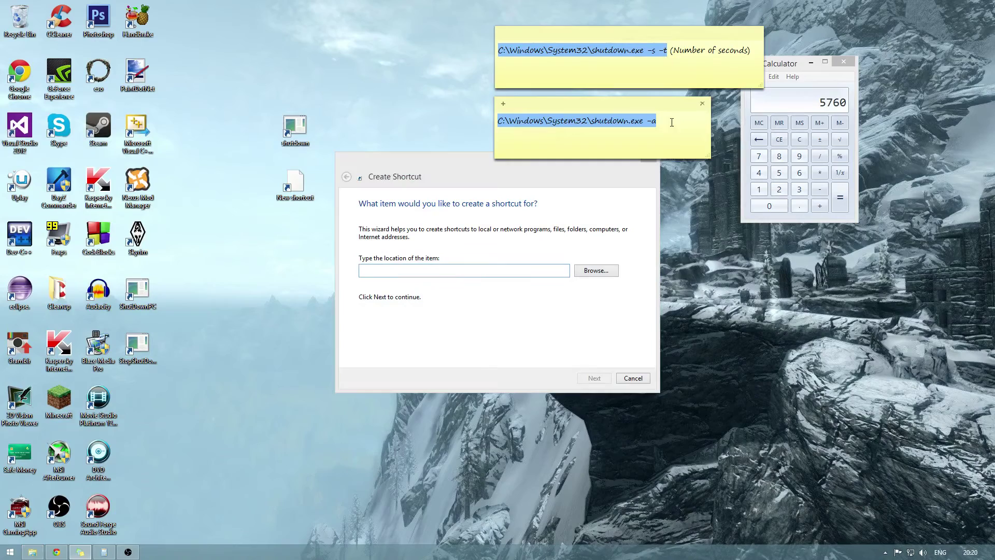
drag(659, 120, 496, 121)
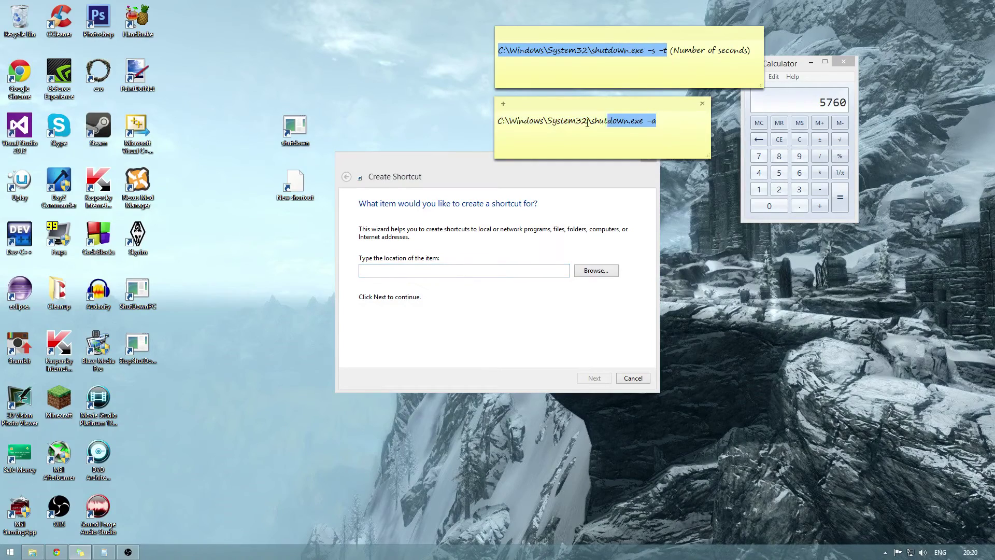
click(414, 268)
key(ctrl+v)
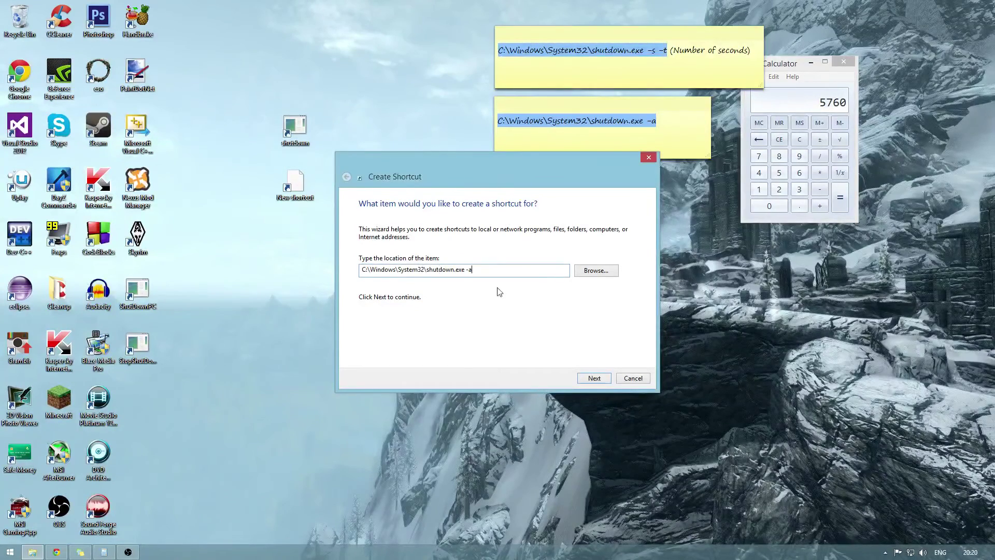
Name the shortcut 'shutdown cancel' and finish it.
click(594, 378)
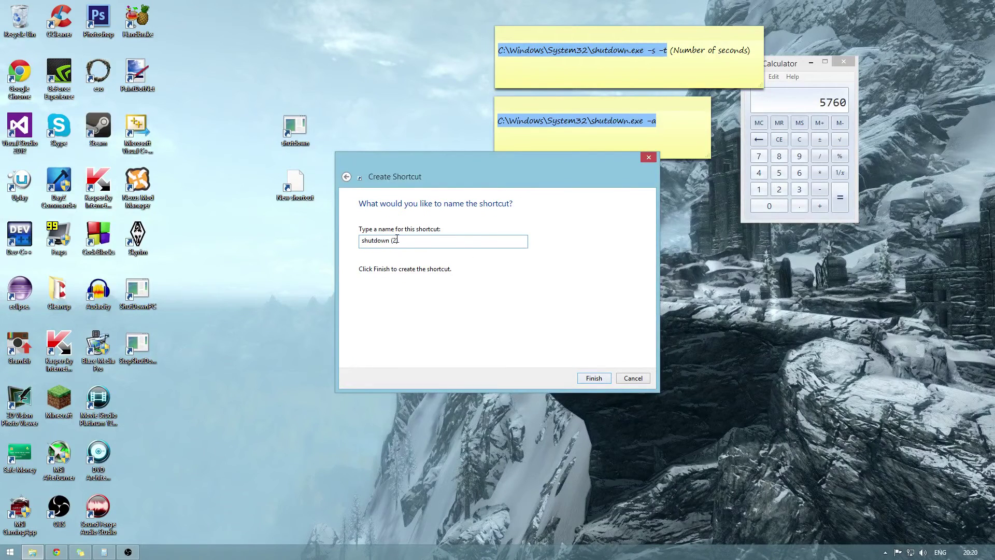
drag(399, 241, 393, 241)
text(ce)
text(l)
click(594, 378)
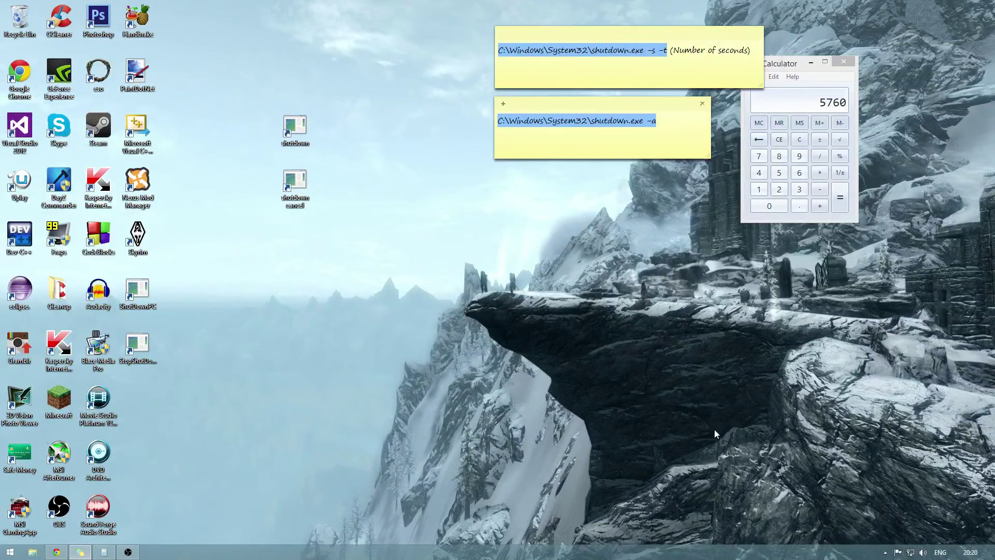
Run 'shutdown cancel' to abort the pending shutdown, then minimise Calculator.
double_click(302, 187)
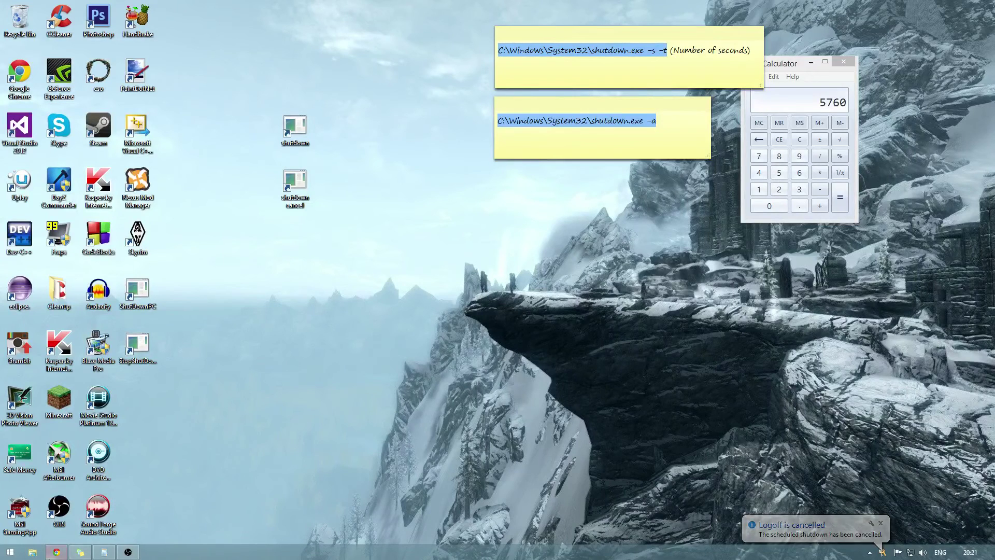
mouse_move(56, 553)
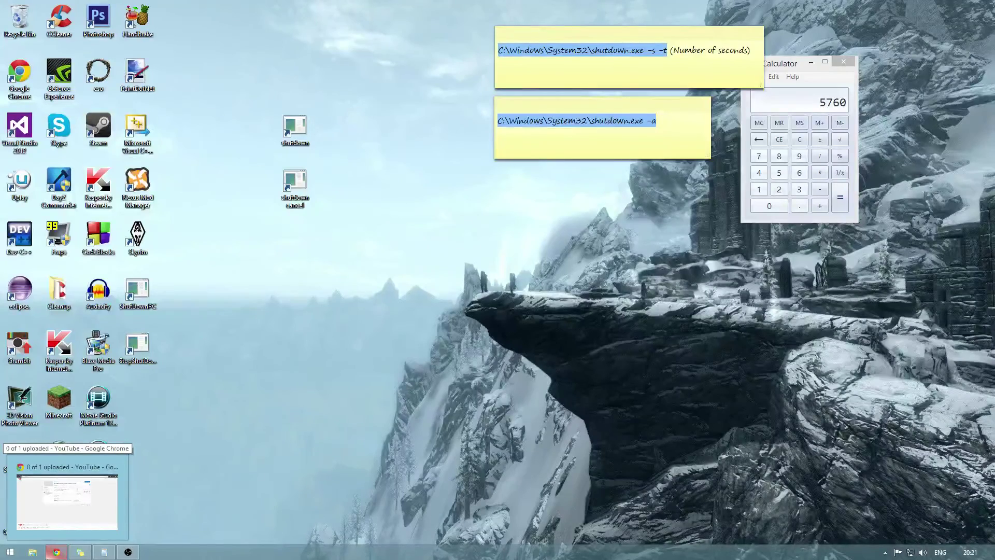
click(80, 552)
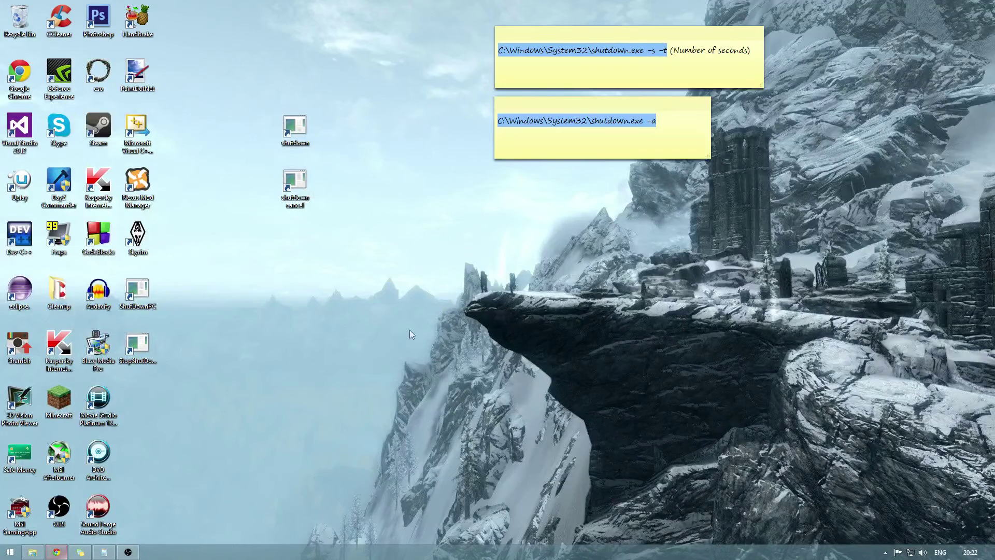
Return to the YouTube upload page and set Gameplay to publish after processing.
click(57, 552)
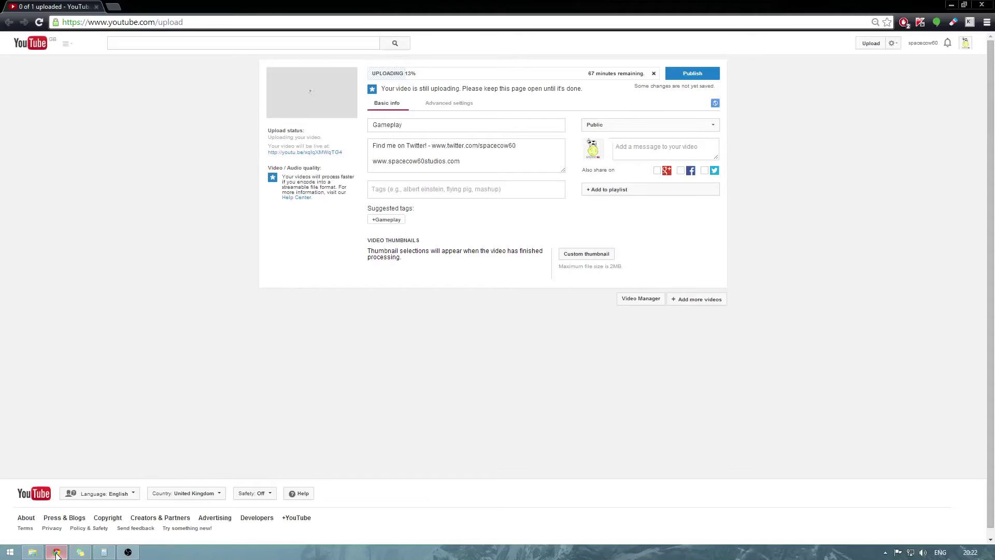
click(689, 76)
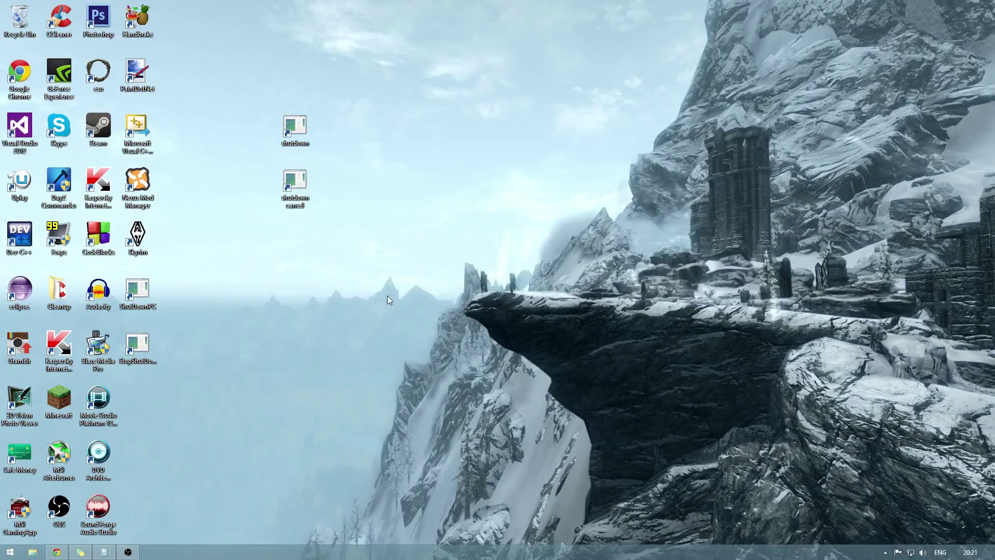
mouse_move(399, 203)
mouse_down()
mouse_move(660, 409)
mouse_move(360, 171)
mouse_up()
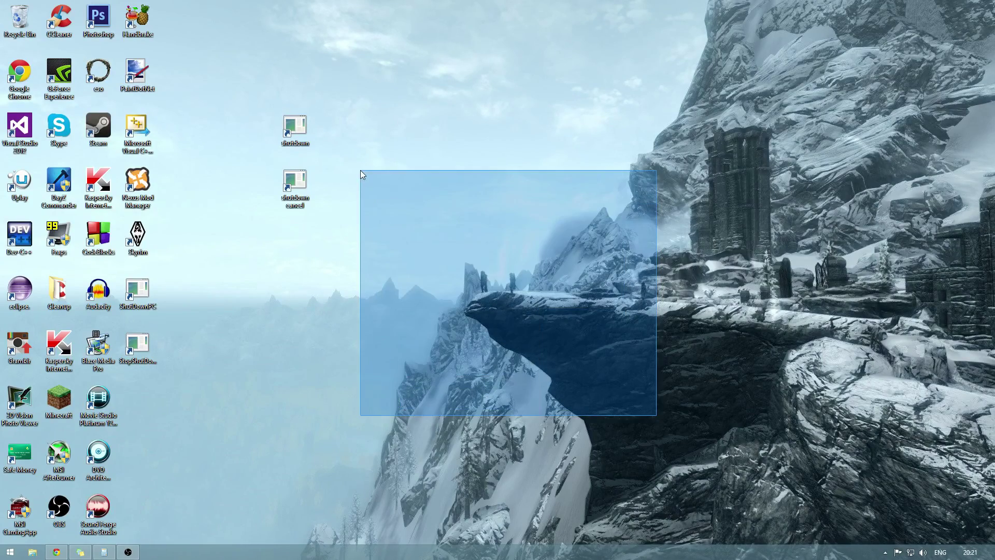
drag(381, 269, 567, 377)
drag(621, 403, 343, 203)
drag(546, 318, 342, 200)
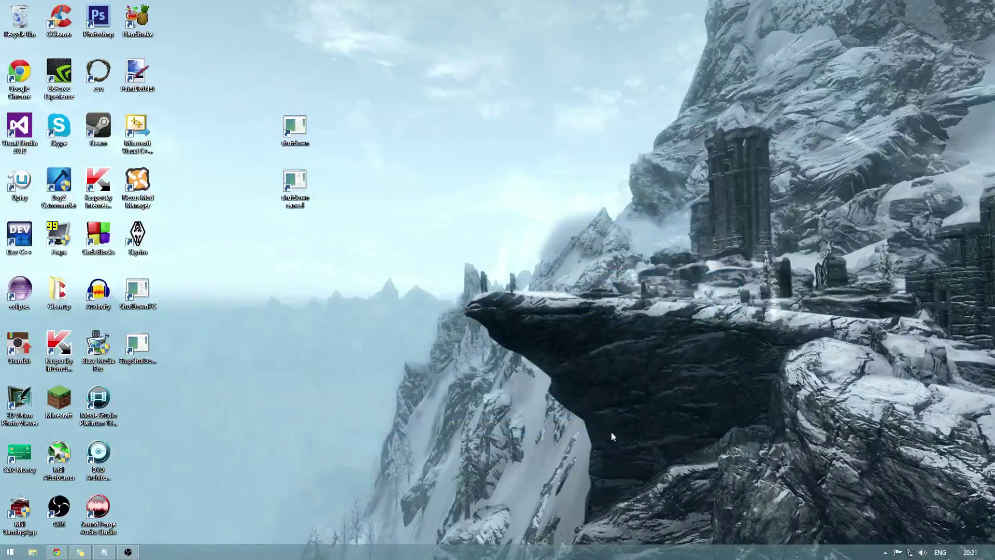